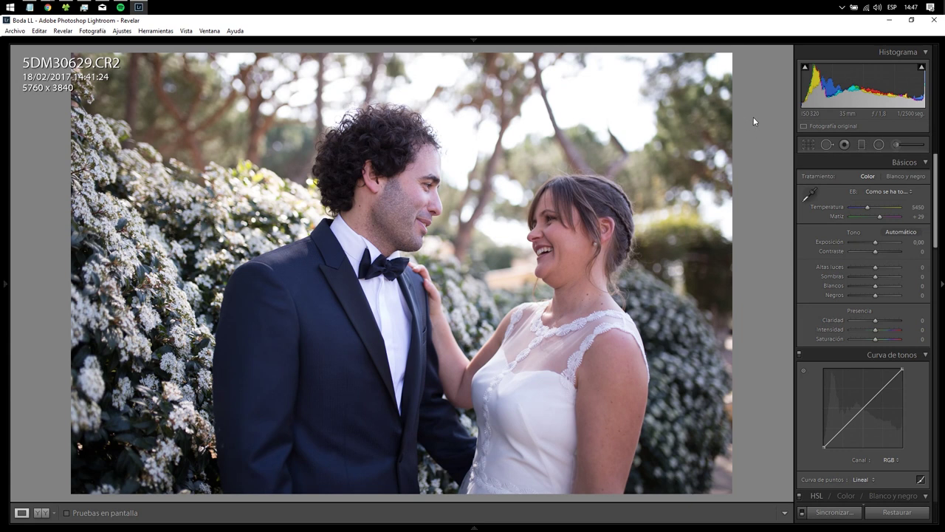
Step: Leave the backdrop colour unchanged and lower Exposición to -0,35 to darken the portrait
{"action": "right_click", "coordinate": [751, 145]}
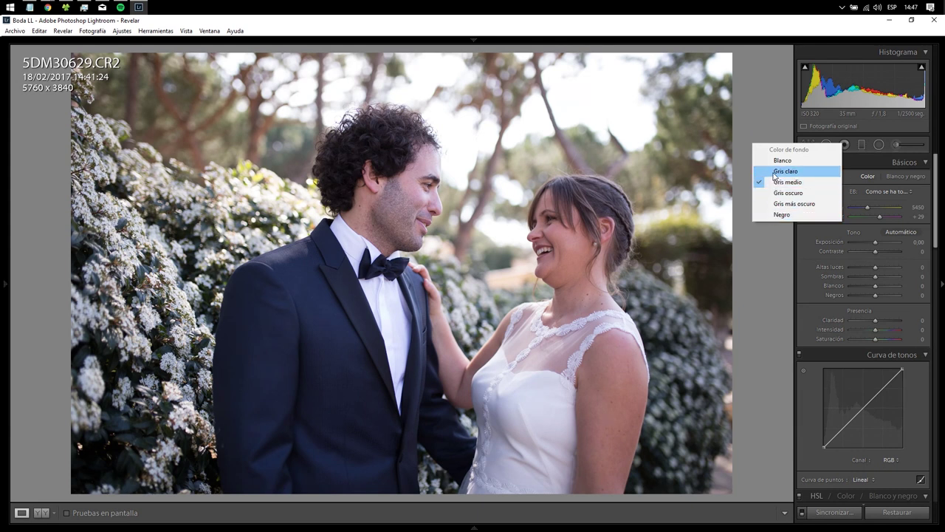
{"action": "left_click", "coordinate": [766, 140]}
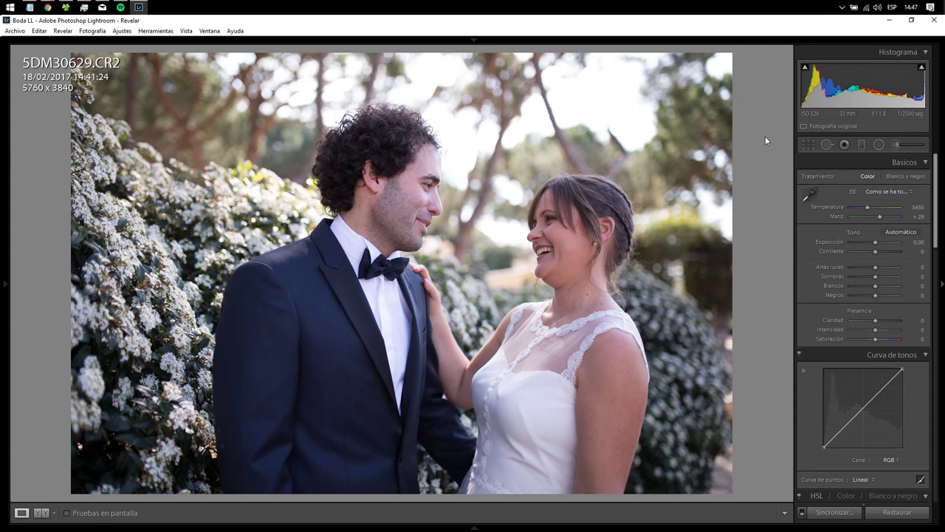
{"action": "right_click", "coordinate": [766, 137]}
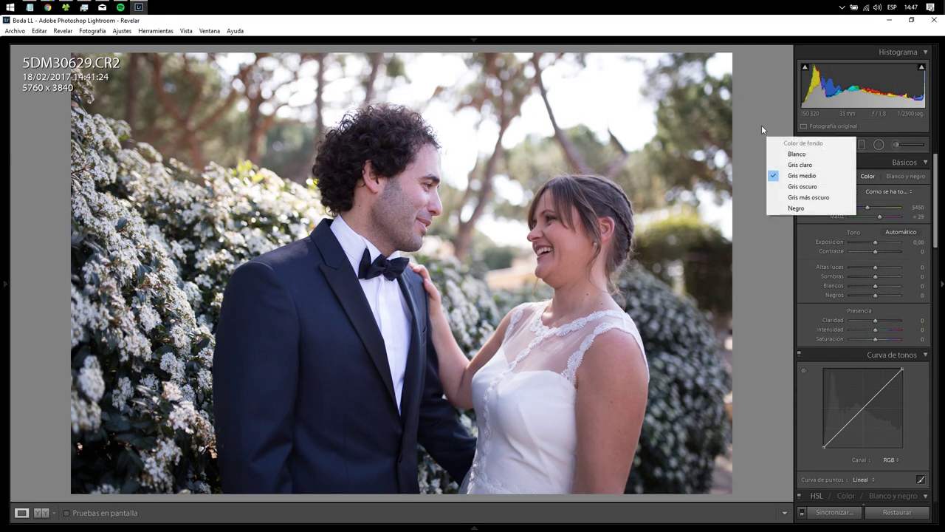
{"action": "left_click", "coordinate": [762, 125]}
{"action": "right_click", "coordinate": [762, 124]}
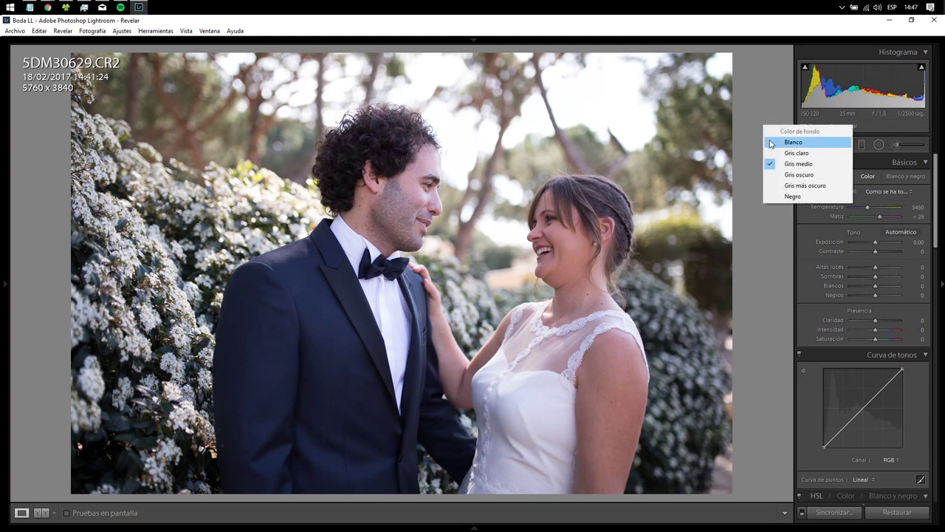
{"action": "left_click", "coordinate": [749, 66]}
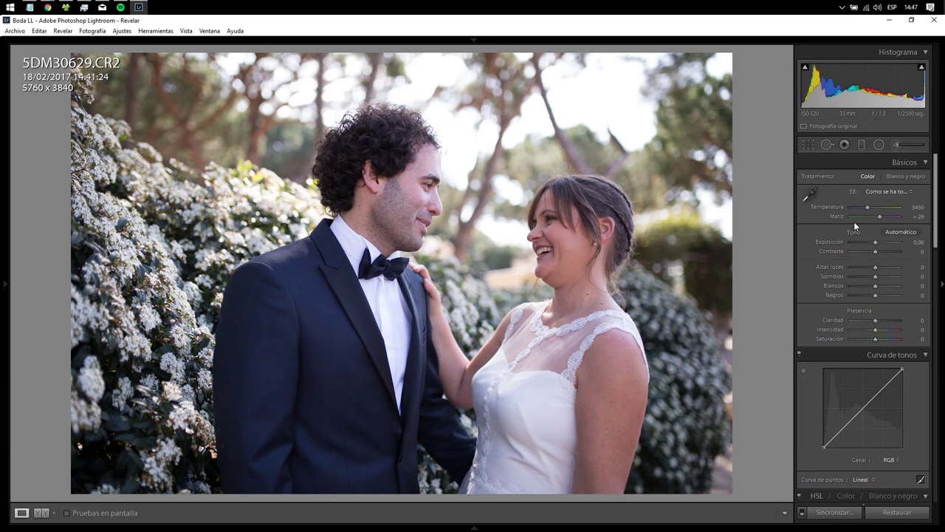
{"action": "left_click_drag", "start_coordinate": [875, 242], "coordinate": [869, 242]}
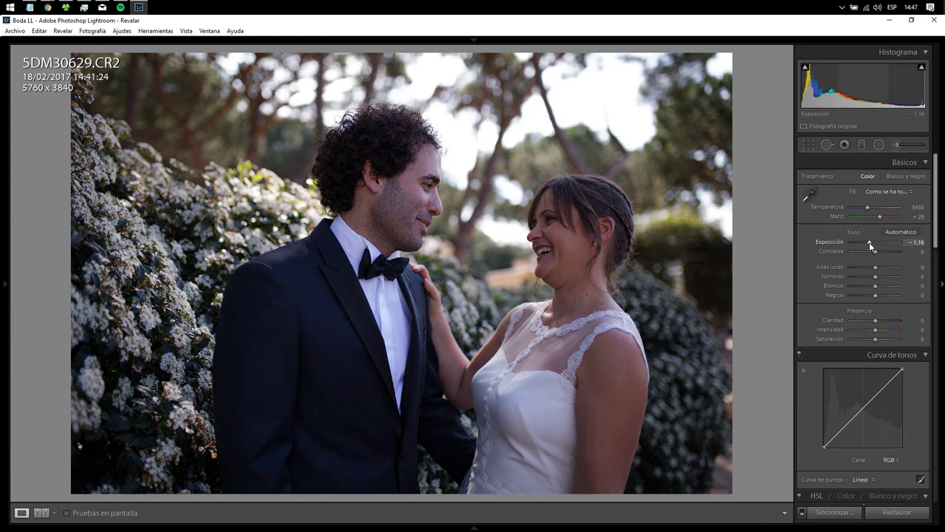
Step: Try a brighter exposure, reset it to 0,00, and set the backdrop to white (Blanco)
{"action": "mouse_move", "coordinate": [869, 242]}
{"action": "left_mouse_down"}
{"action": "mouse_move", "coordinate": [887, 245]}
{"action": "mouse_move", "coordinate": [873, 242]}
{"action": "left_mouse_up"}
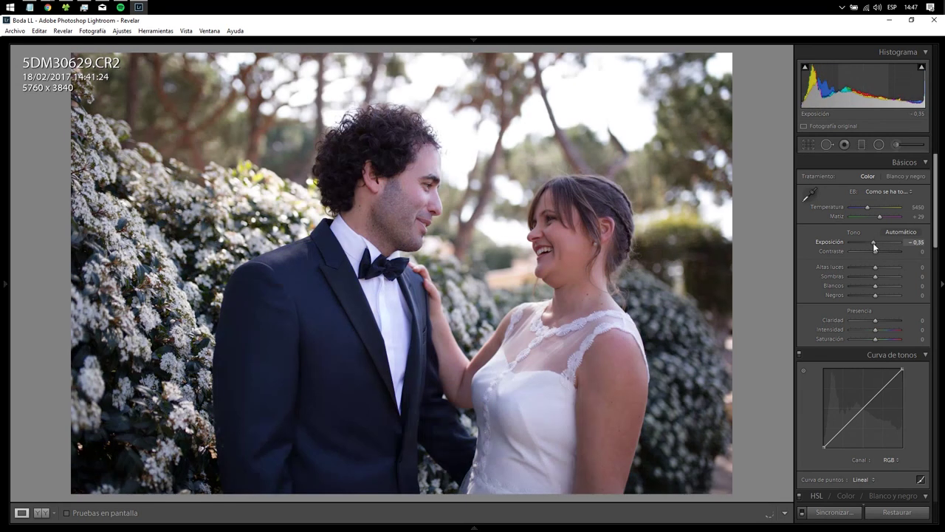
{"action": "double_click", "coordinate": [873, 243]}
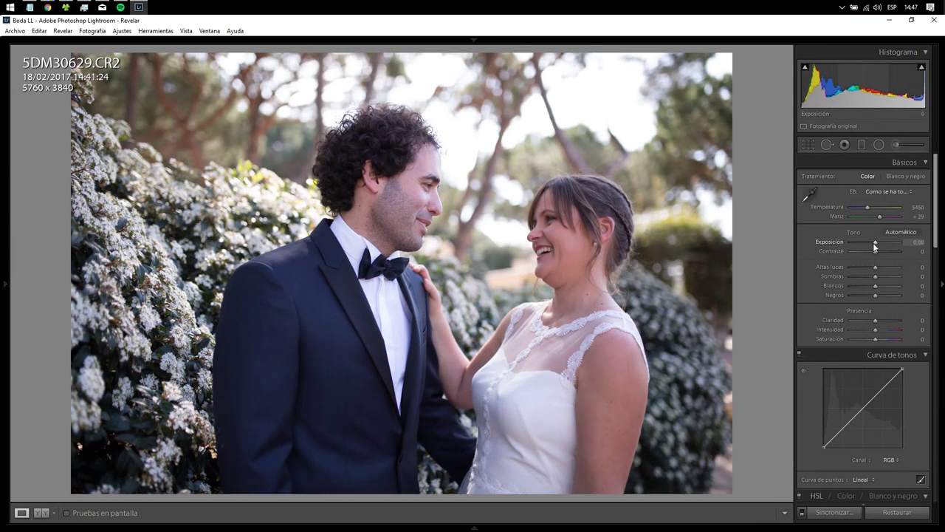
{"action": "right_click", "coordinate": [776, 222]}
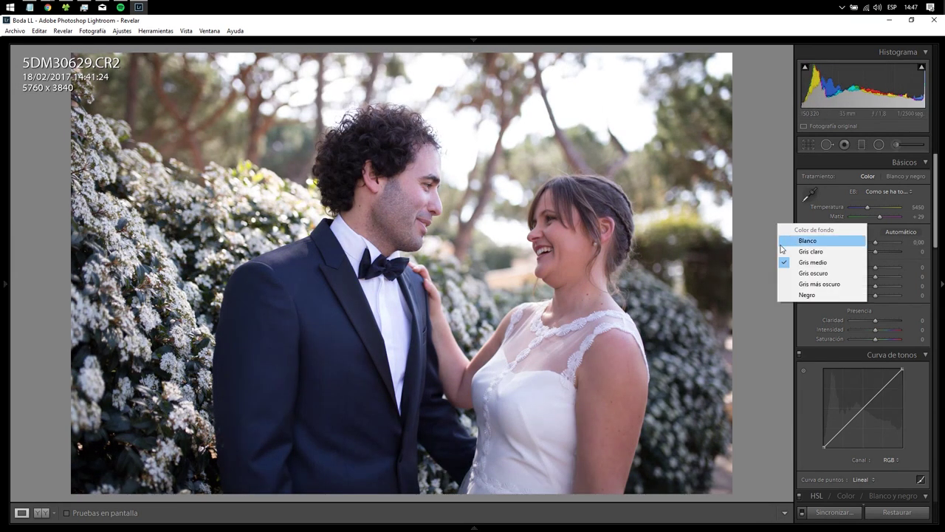
{"action": "left_click", "coordinate": [780, 243]}
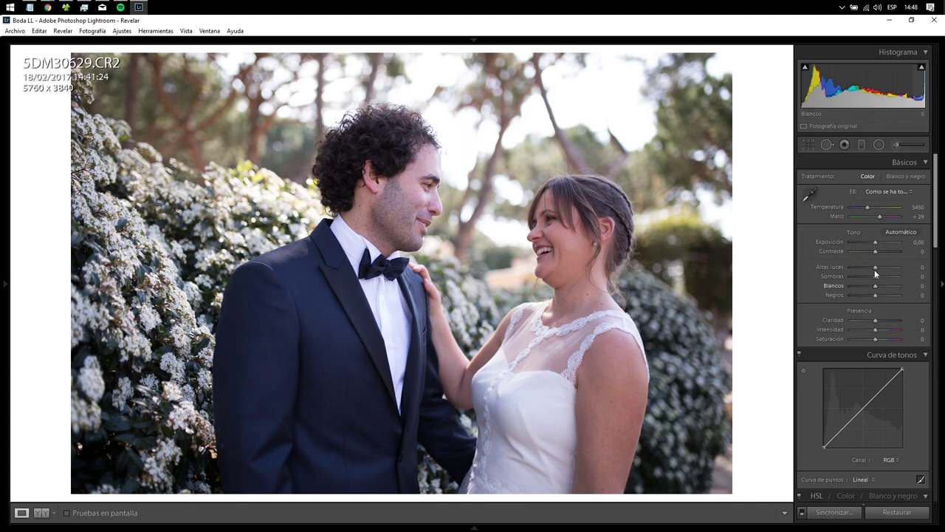
Step: Nudge Exposición up to +0,25, then reset it to 0,00
{"action": "left_click", "coordinate": [875, 243]}
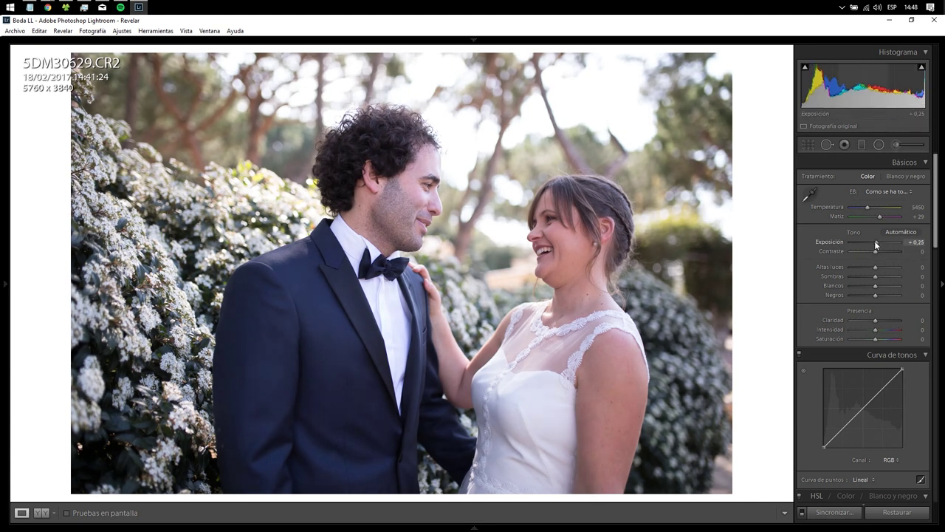
{"action": "scroll", "coordinate": [876, 244], "scroll_direction": "up", "scroll_amount": 2}
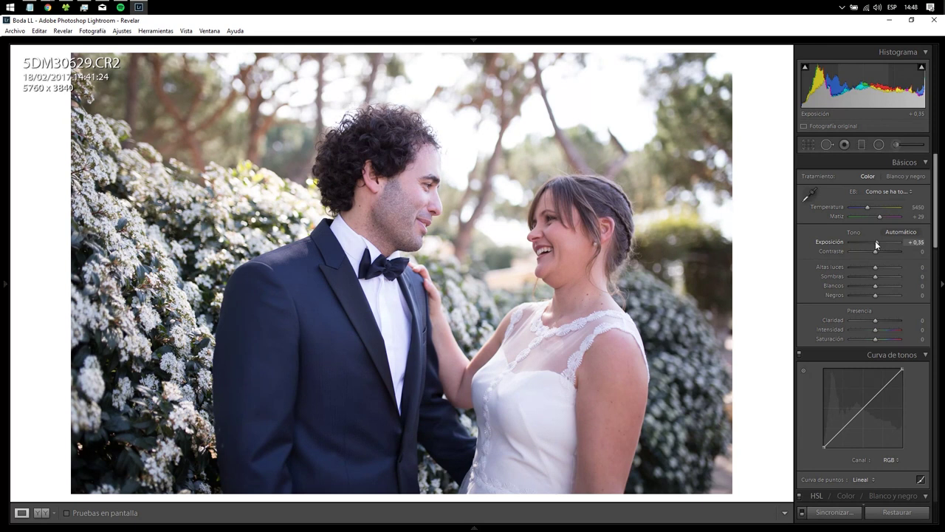
{"action": "scroll", "coordinate": [875, 241], "scroll_direction": "up", "scroll_amount": 2}
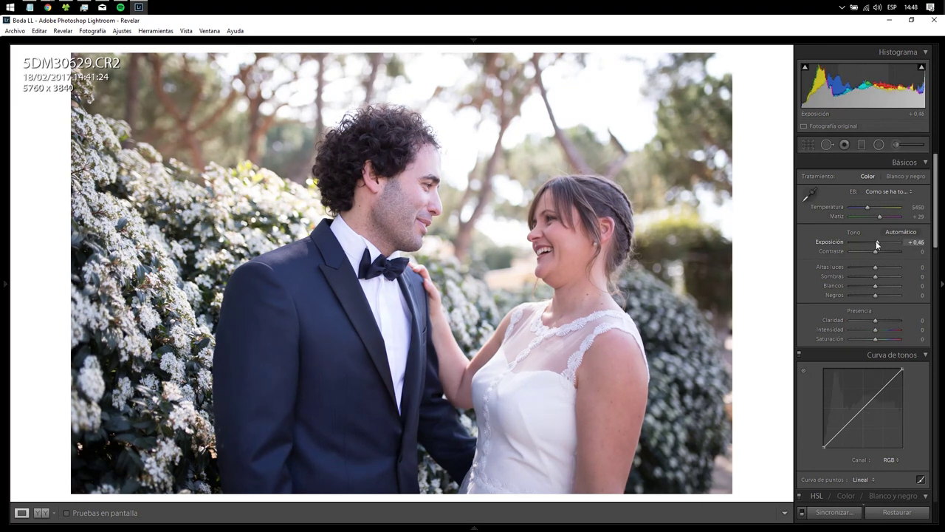
{"action": "double_click", "coordinate": [876, 242]}
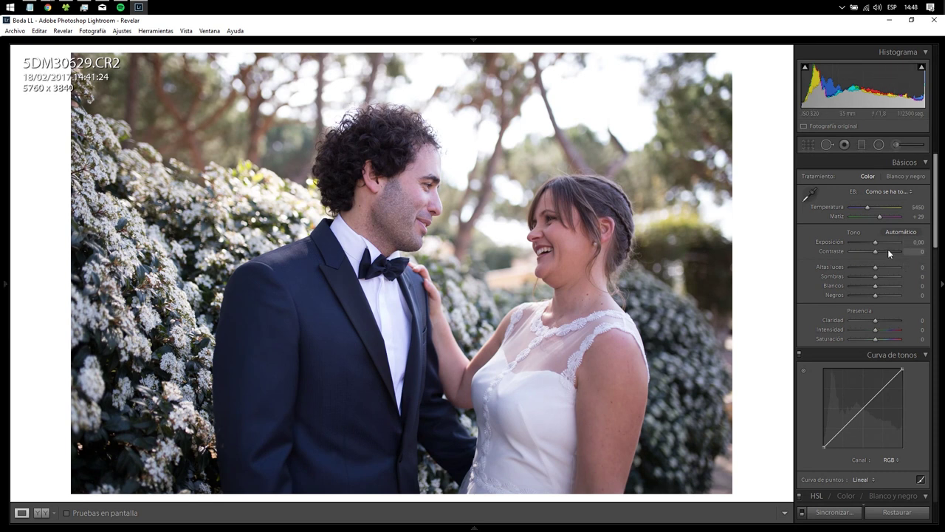
{"action": "left_click_drag", "start_coordinate": [936, 212], "coordinate": [940, 493]}
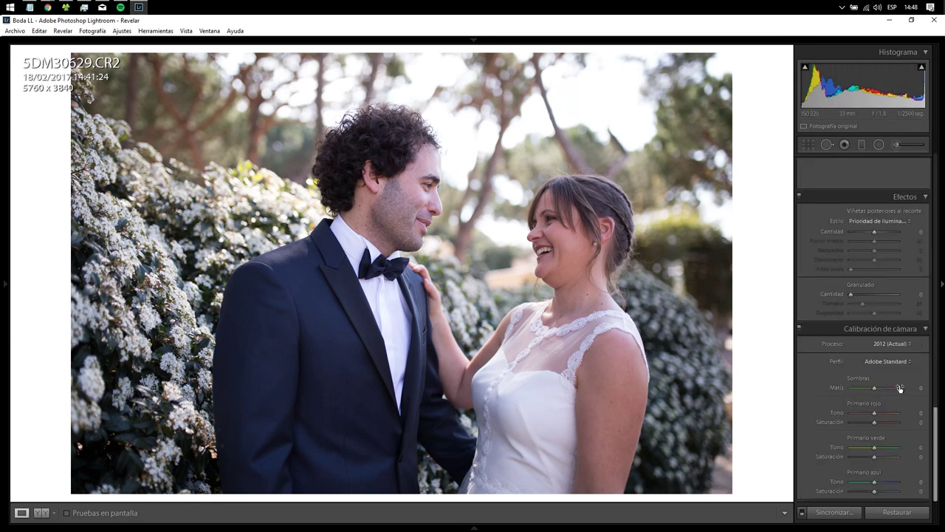
Step: Set the calibration profile to Camera Standard, then raise Contraste to +5 in Básicos
{"action": "left_click", "coordinate": [892, 362]}
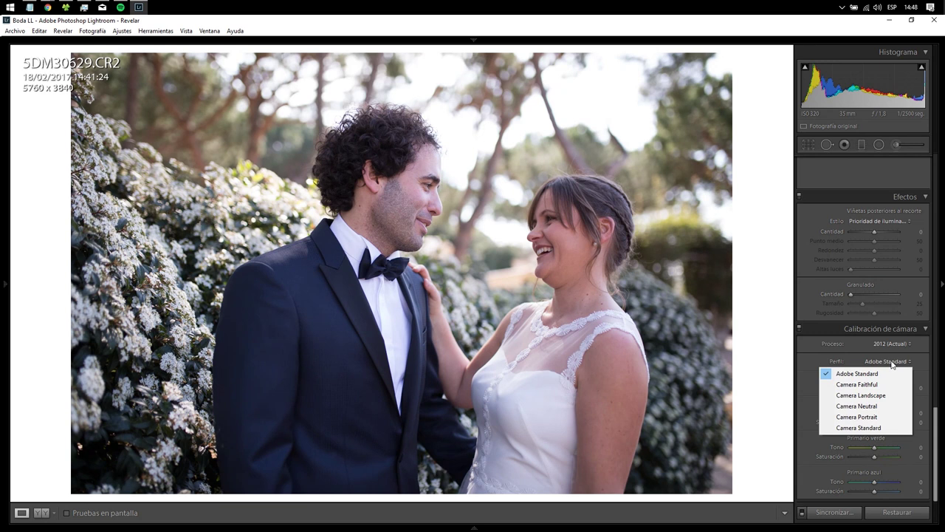
{"action": "left_click", "coordinate": [883, 427]}
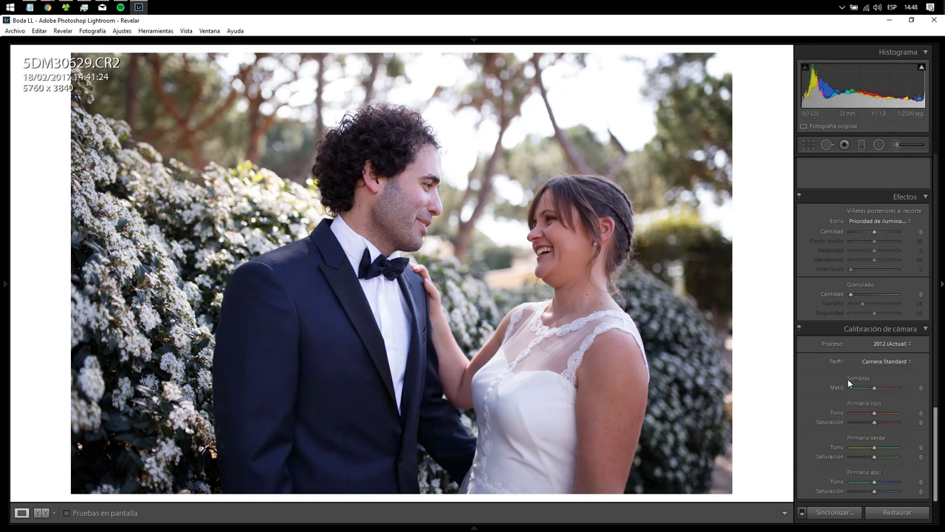
{"action": "left_click_drag", "start_coordinate": [940, 488], "coordinate": [935, 233]}
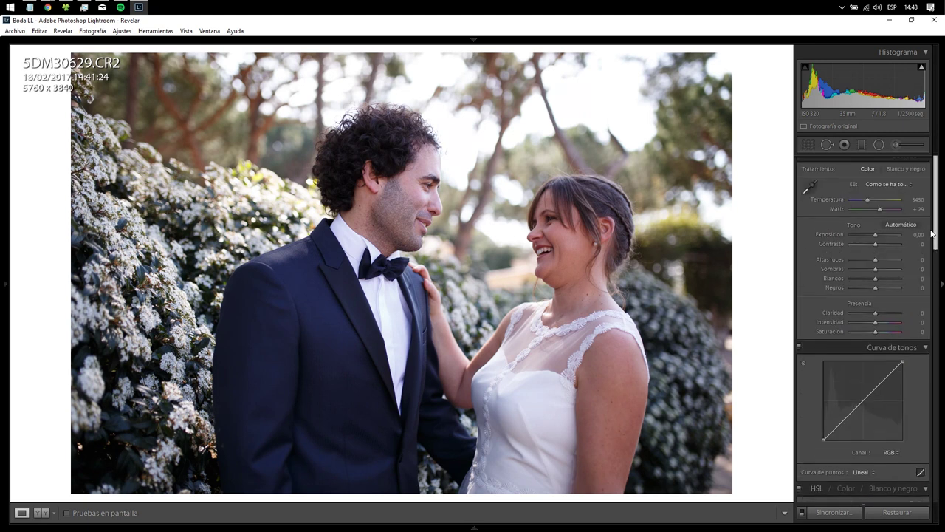
{"action": "left_click", "coordinate": [876, 253]}
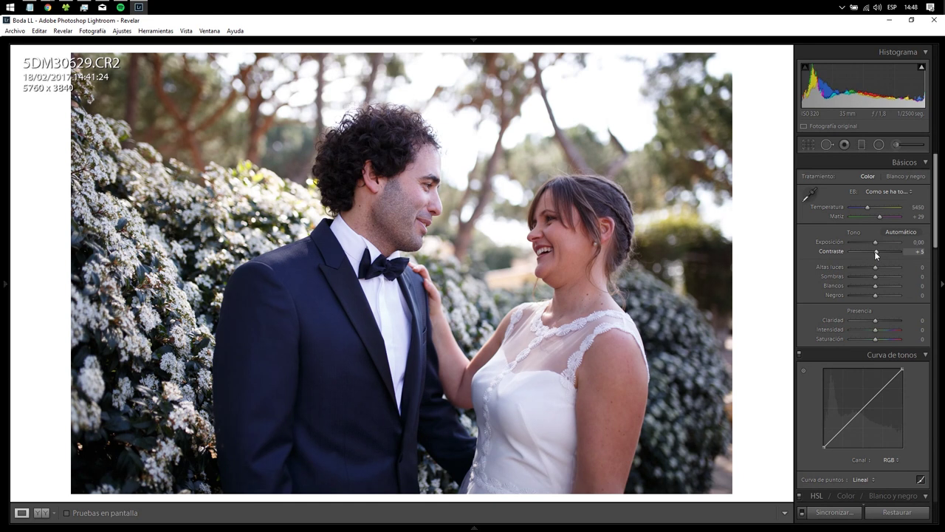
Step: Deepen Negros to -15 and set Intensidad to +25
{"action": "left_click_drag", "start_coordinate": [874, 296], "coordinate": [869, 295]}
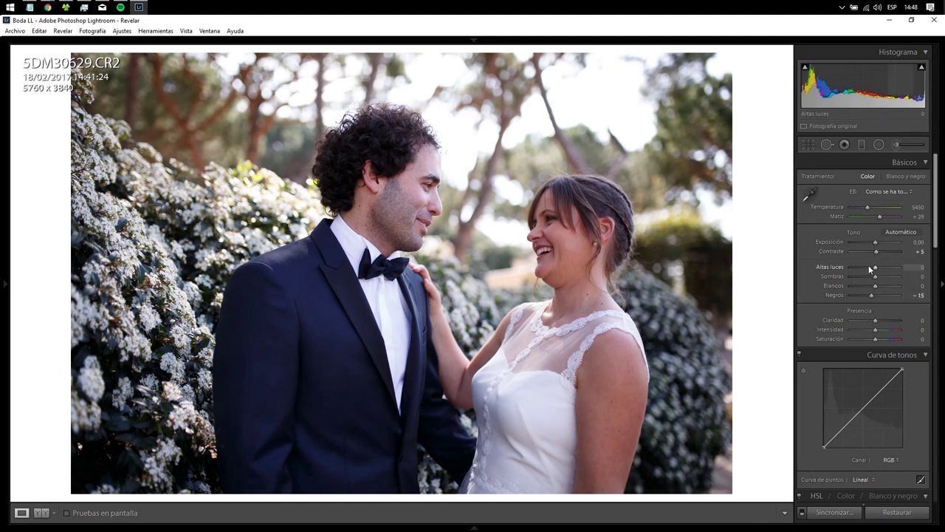
{"action": "left_click", "coordinate": [881, 329]}
{"action": "left_click_drag", "start_coordinate": [881, 329], "coordinate": [880, 329]}
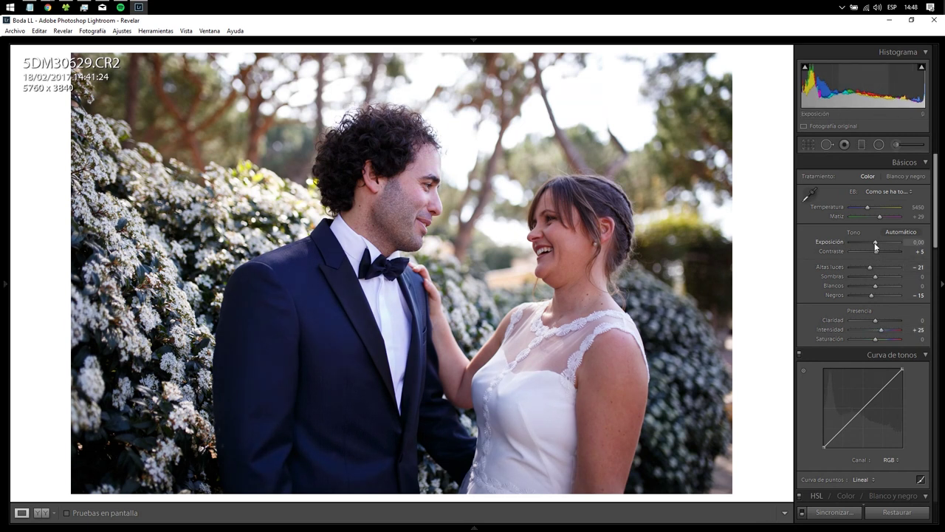
Step: Raise Exposición to +0,60 and pull Altas luces down to -49
{"action": "left_click_drag", "start_coordinate": [875, 243], "coordinate": [877, 243]}
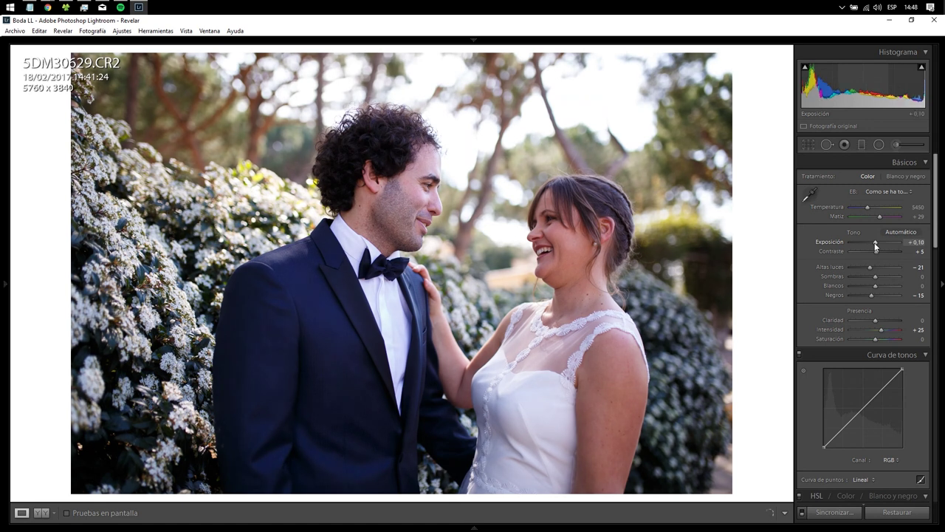
{"action": "left_click_drag", "start_coordinate": [875, 244], "coordinate": [876, 244]}
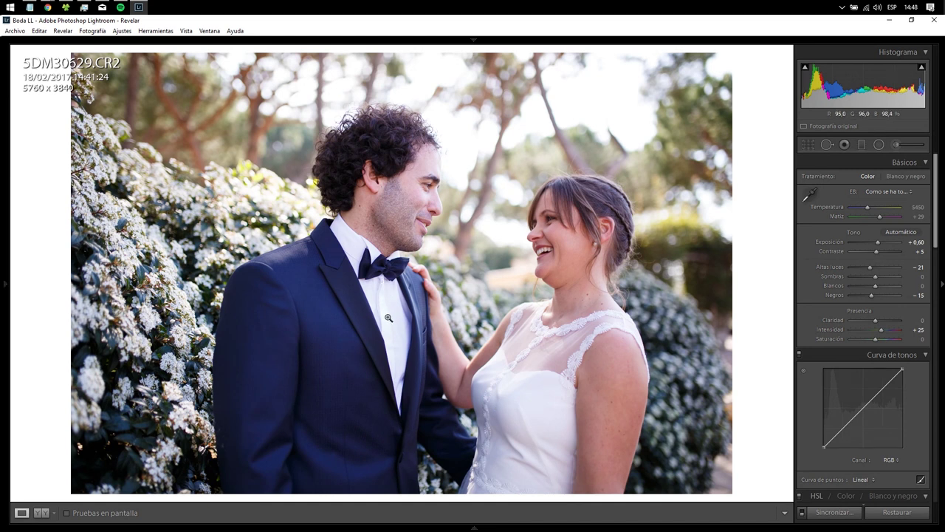
{"action": "left_click_drag", "start_coordinate": [870, 267], "coordinate": [834, 269]}
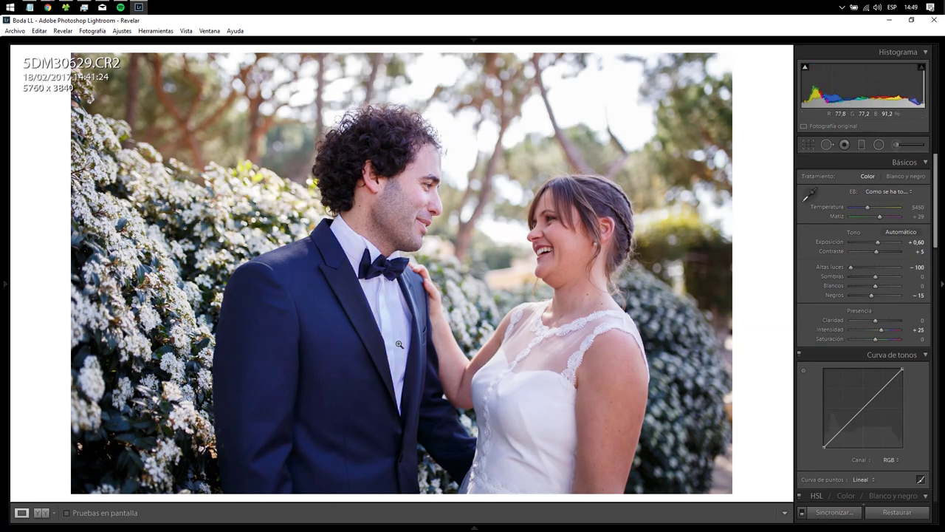
{"action": "left_click", "coordinate": [861, 268]}
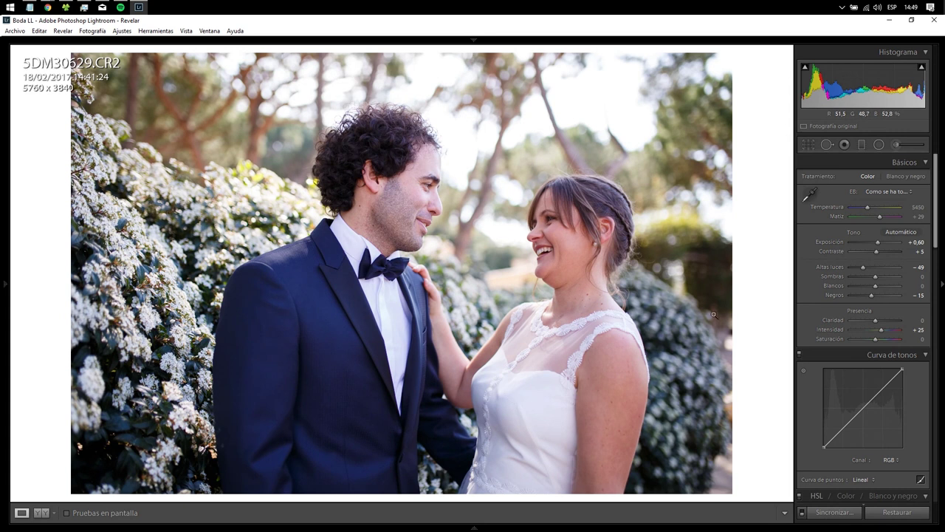
{"action": "right_click", "coordinate": [754, 320]}
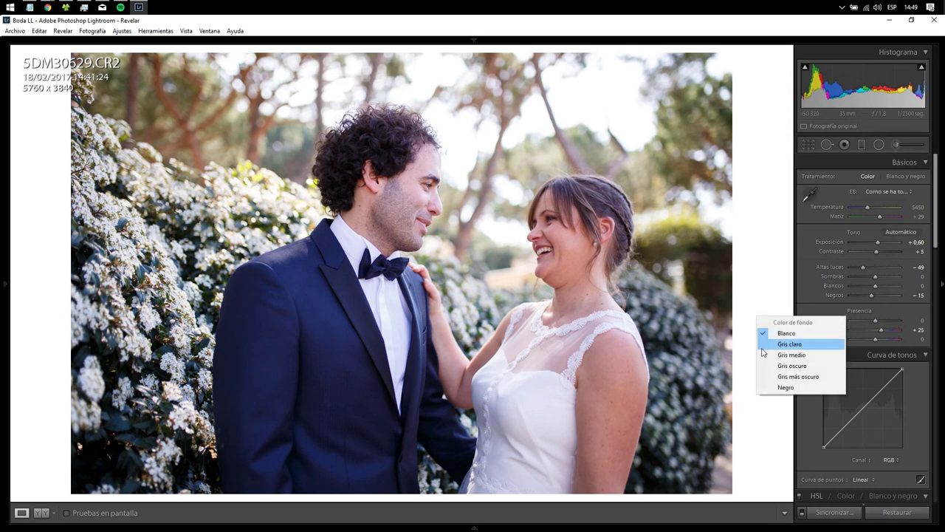
Step: Try medium grey and black backdrops, settling on Gris medio
{"action": "left_click", "coordinate": [764, 356]}
{"action": "right_click", "coordinate": [762, 353]}
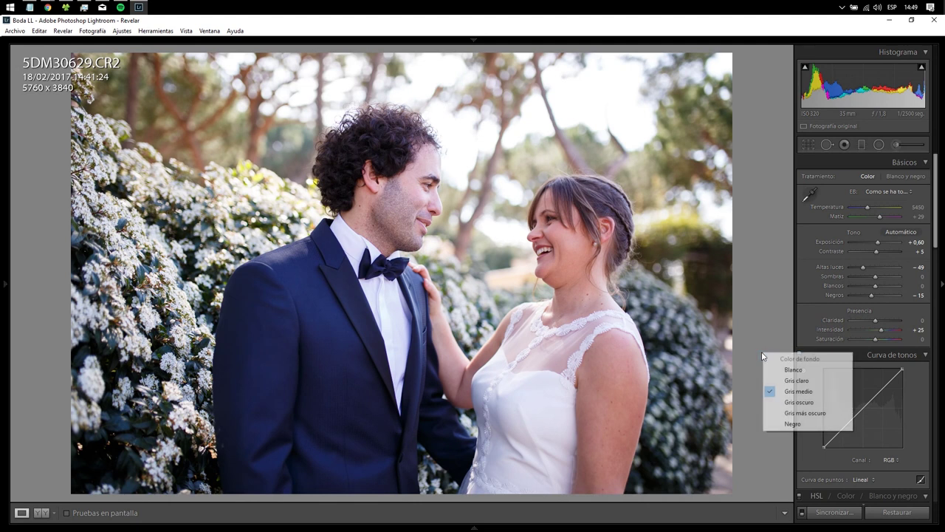
{"action": "left_click", "coordinate": [787, 424]}
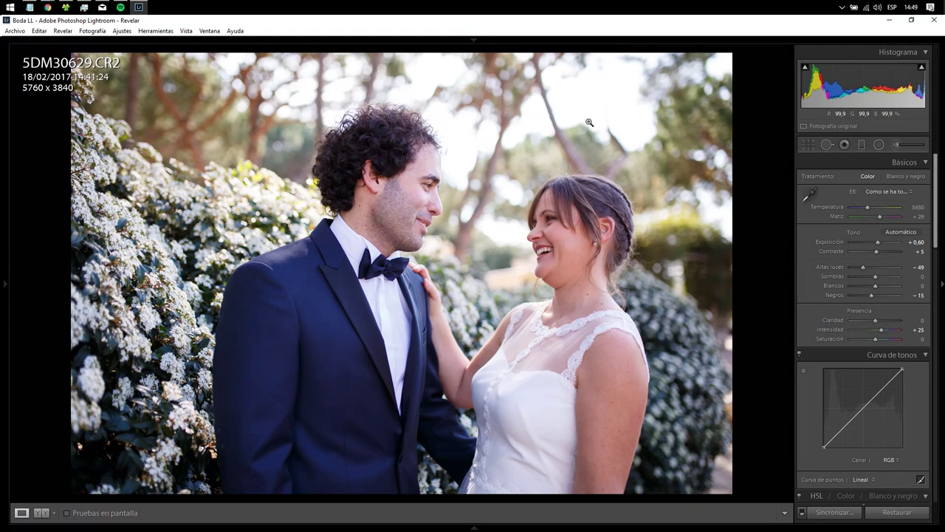
{"action": "right_click", "coordinate": [762, 316]}
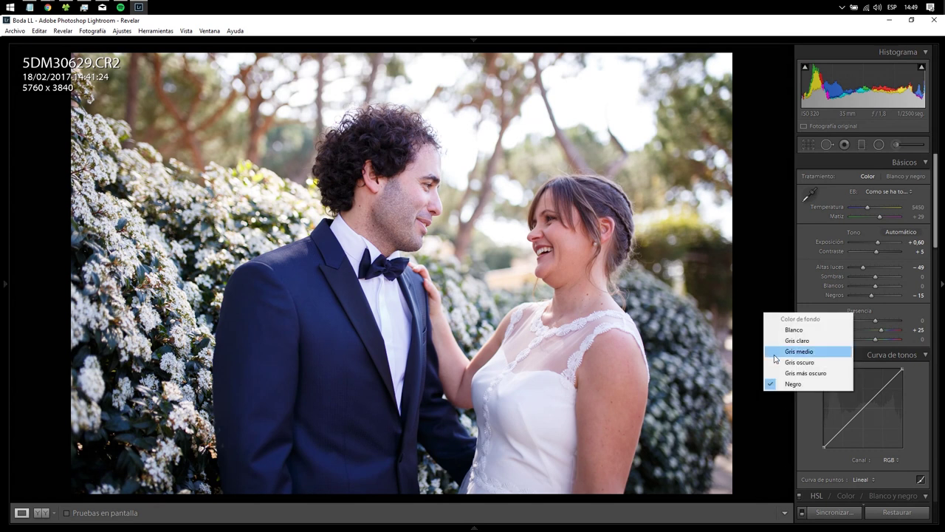
{"action": "left_click", "coordinate": [774, 354]}
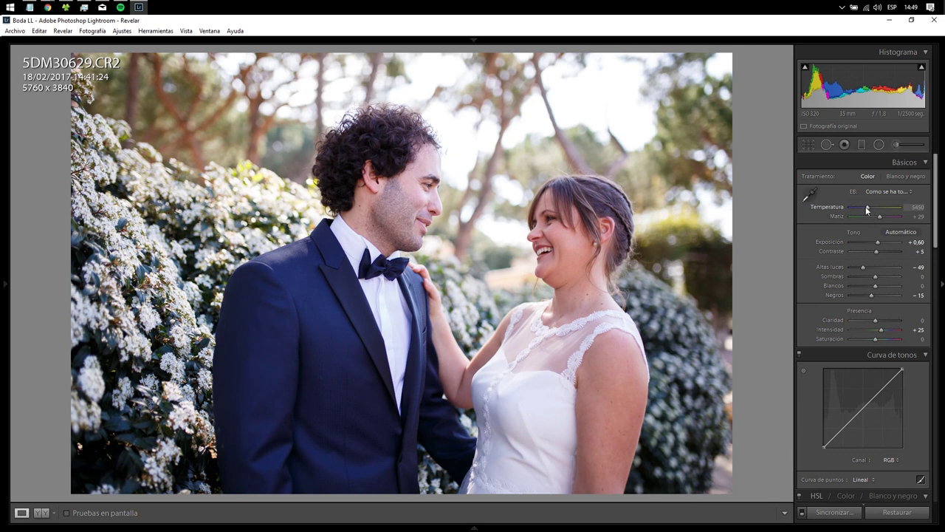
Step: Raise Temperatura from 5450 to 5950 with Shift+Up so white balance becomes Custom
{"action": "key", "text": "shift+Up"}
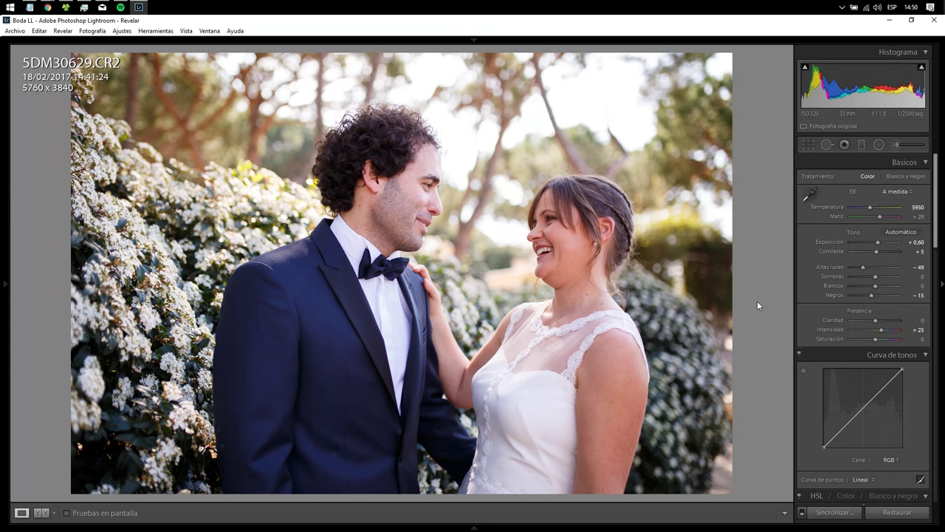
{"action": "key", "text": "F7"}
{"action": "key", "text": "F7"}
{"action": "right_click", "coordinate": [757, 314]}
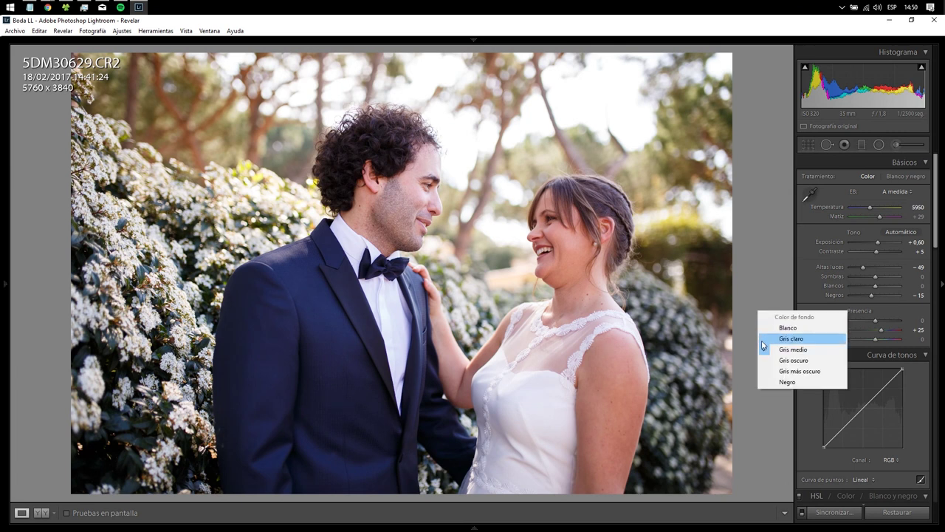
Step: Try light grey and white backdrops behind the photo
{"action": "left_click", "coordinate": [763, 345]}
{"action": "right_click", "coordinate": [763, 345]}
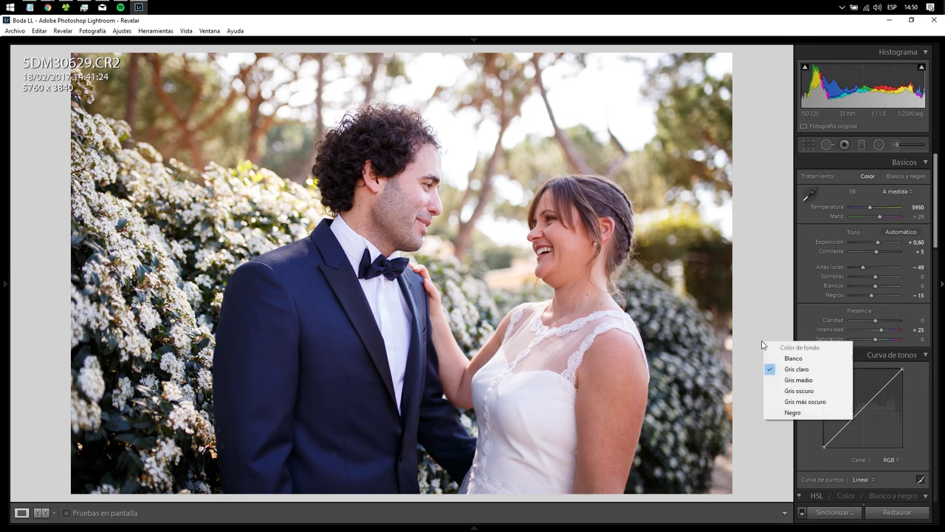
{"action": "left_click", "coordinate": [770, 361]}
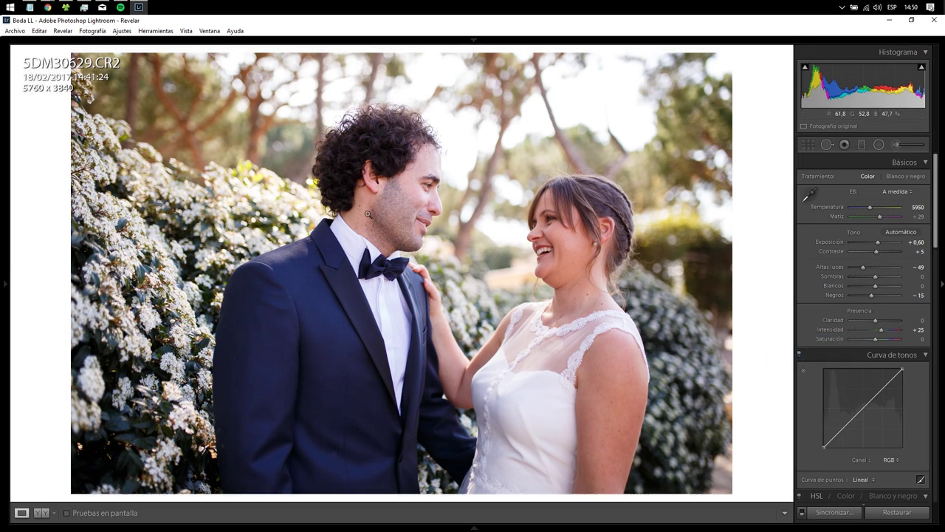
{"action": "right_click", "coordinate": [777, 313]}
{"action": "left_click", "coordinate": [766, 264]}
Step: Lift Sombras to +5 and warm Temperatura toward 6450
{"action": "left_click", "coordinate": [877, 279]}
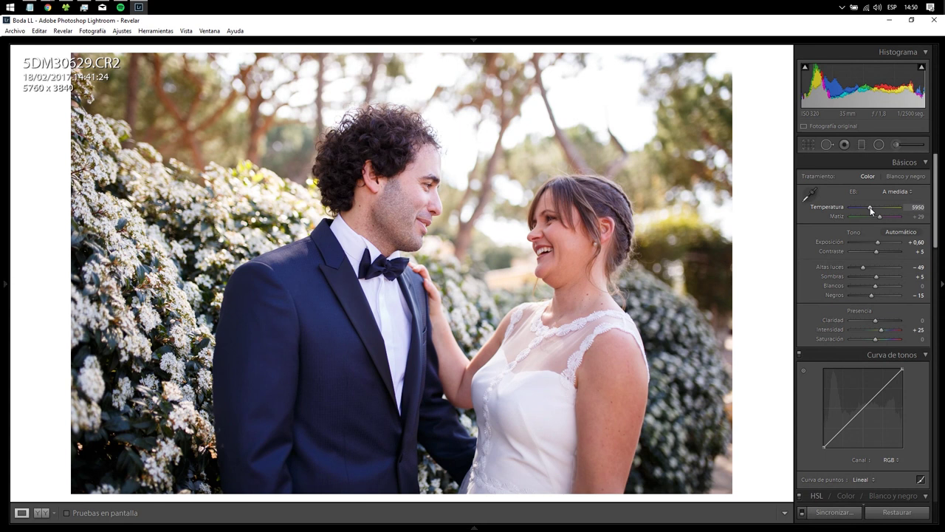
{"action": "left_click_drag", "start_coordinate": [870, 210], "coordinate": [872, 210]}
{"action": "scroll", "coordinate": [871, 211], "scroll_direction": "up", "scroll_amount": 1}
{"action": "scroll", "coordinate": [870, 211], "scroll_direction": "down", "scroll_amount": 1}
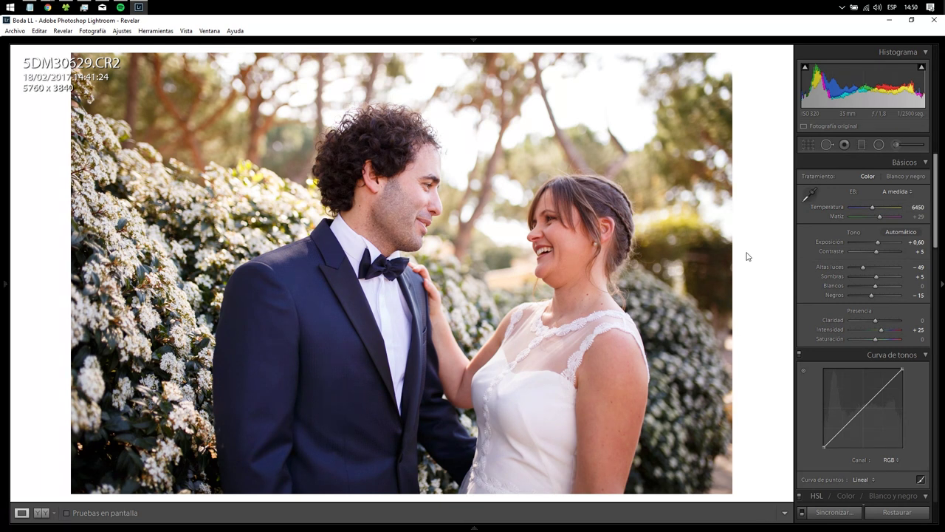
Step: Cycle the backdrop through medium grey and white to black, and push Temperatura much warmer
{"action": "right_click", "coordinate": [777, 195]}
{"action": "left_click", "coordinate": [809, 230]}
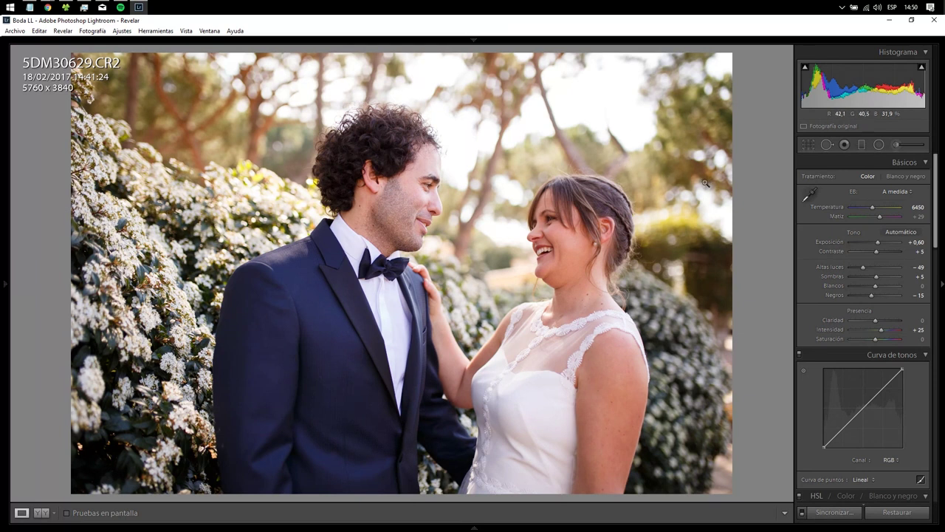
{"action": "right_click", "coordinate": [753, 232]}
{"action": "left_click", "coordinate": [784, 245]}
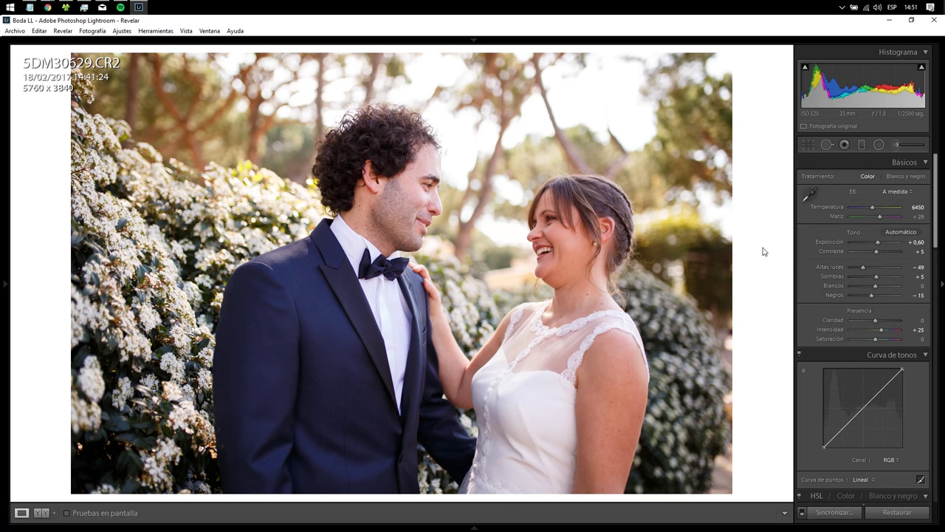
{"action": "right_click", "coordinate": [764, 249]}
{"action": "left_click", "coordinate": [786, 318]}
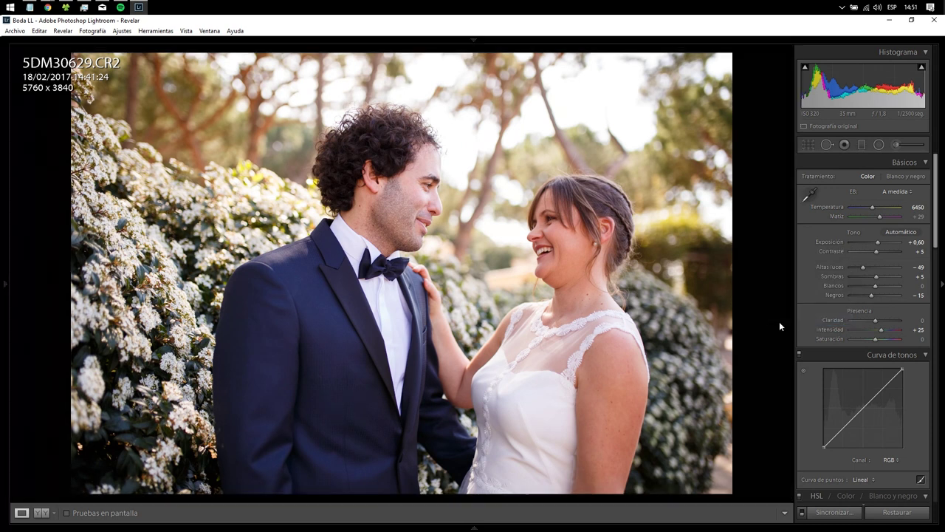
{"action": "left_click_drag", "start_coordinate": [872, 208], "coordinate": [878, 212]}
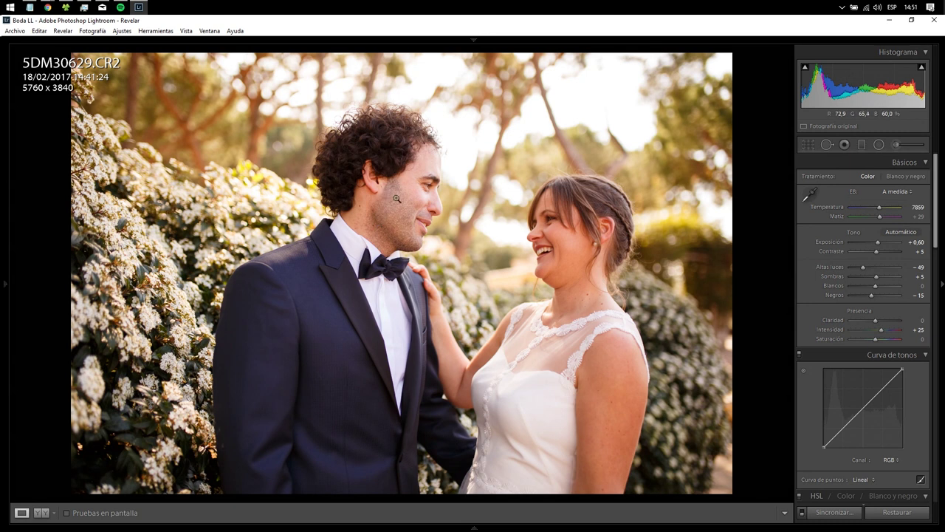
Step: Try a medium grey backdrop, settle on white, and ease Temperatura down to 7359
{"action": "right_click", "coordinate": [752, 293]}
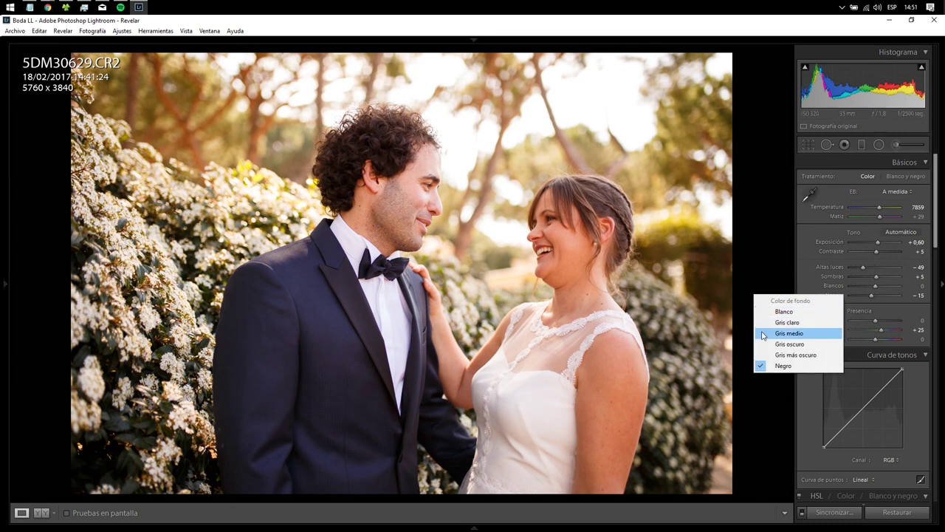
{"action": "left_click", "coordinate": [762, 333]}
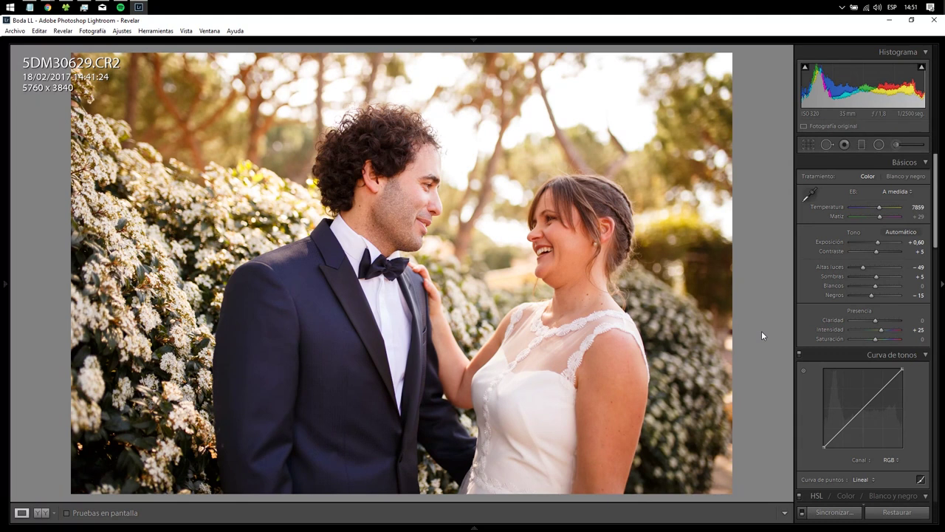
{"action": "right_click", "coordinate": [763, 335]}
{"action": "left_click", "coordinate": [792, 349]}
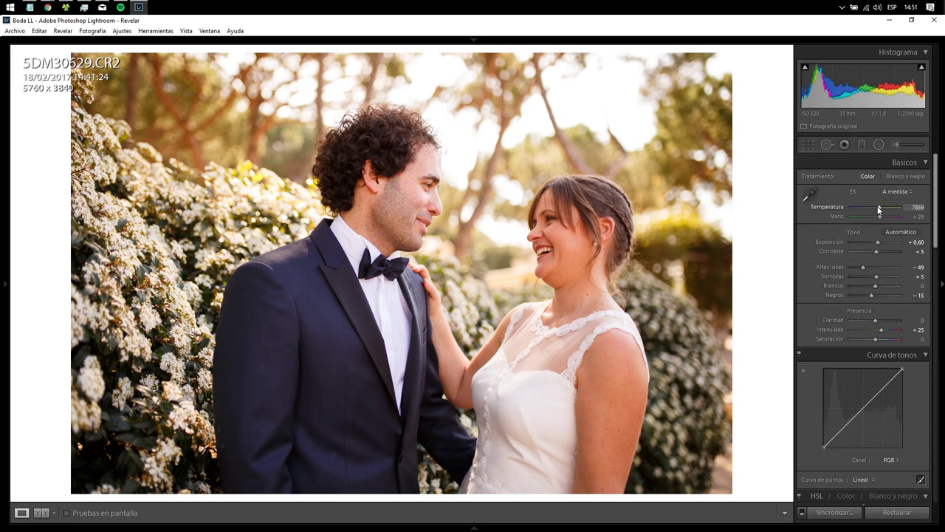
{"action": "key", "text": "Down"}
{"action": "mouse_move", "coordinate": [935, 206]}
{"action": "left_mouse_down"}
{"action": "mouse_move", "coordinate": [935, 385]}
{"action": "mouse_move", "coordinate": [933, 206]}
{"action": "left_mouse_up"}
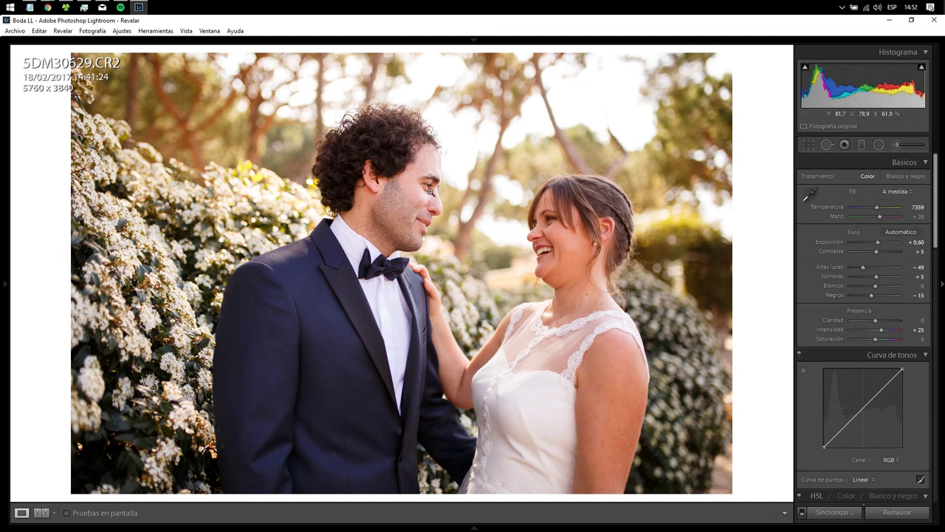
Step: Zoom to 1:1 and pan across the groom's ear, chin, eye and nose
{"action": "left_click", "coordinate": [424, 189]}
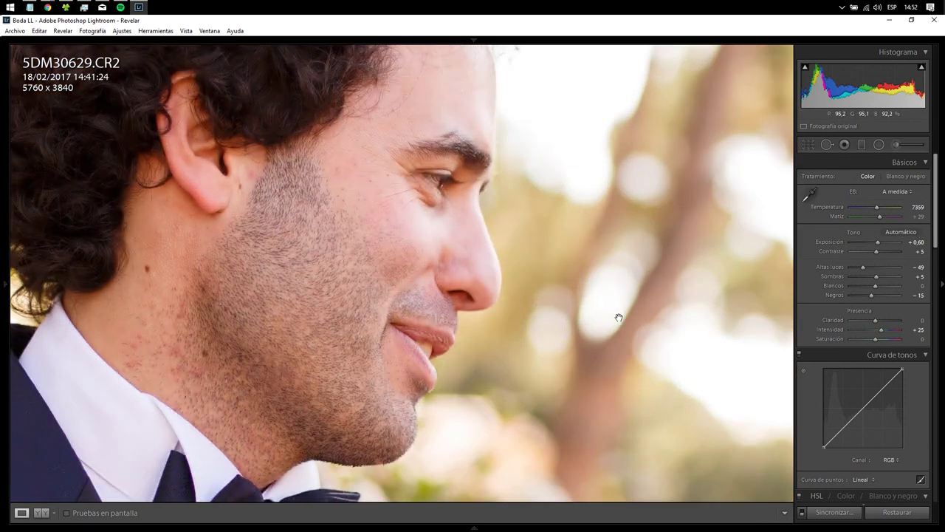
{"action": "mouse_move", "coordinate": [619, 317]}
{"action": "left_mouse_down"}
{"action": "mouse_move", "coordinate": [494, 382]}
{"action": "mouse_move", "coordinate": [416, 348]}
{"action": "mouse_move", "coordinate": [601, 317]}
{"action": "mouse_move", "coordinate": [417, 277]}
{"action": "mouse_move", "coordinate": [274, 205]}
{"action": "mouse_move", "coordinate": [640, 337]}
{"action": "left_mouse_up"}
{"action": "mouse_move", "coordinate": [390, 152]}
{"action": "left_mouse_down"}
{"action": "mouse_move", "coordinate": [320, 300]}
{"action": "mouse_move", "coordinate": [532, 101]}
{"action": "left_mouse_up"}
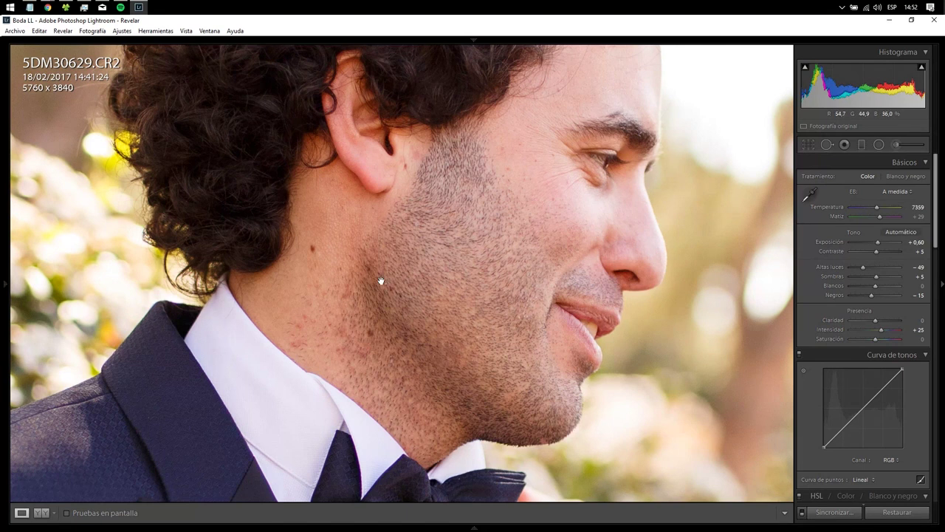
{"action": "left_click_drag", "start_coordinate": [379, 280], "coordinate": [331, 116]}
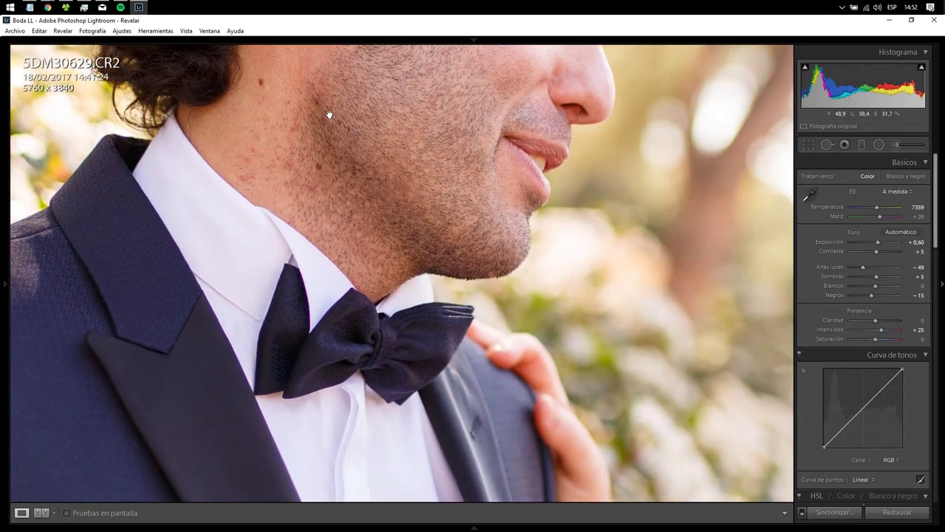
{"action": "mouse_move", "coordinate": [433, 99]}
{"action": "left_mouse_down"}
{"action": "mouse_move", "coordinate": [282, 248]}
{"action": "mouse_move", "coordinate": [252, 354]}
{"action": "mouse_move", "coordinate": [180, 310]}
{"action": "left_mouse_up"}
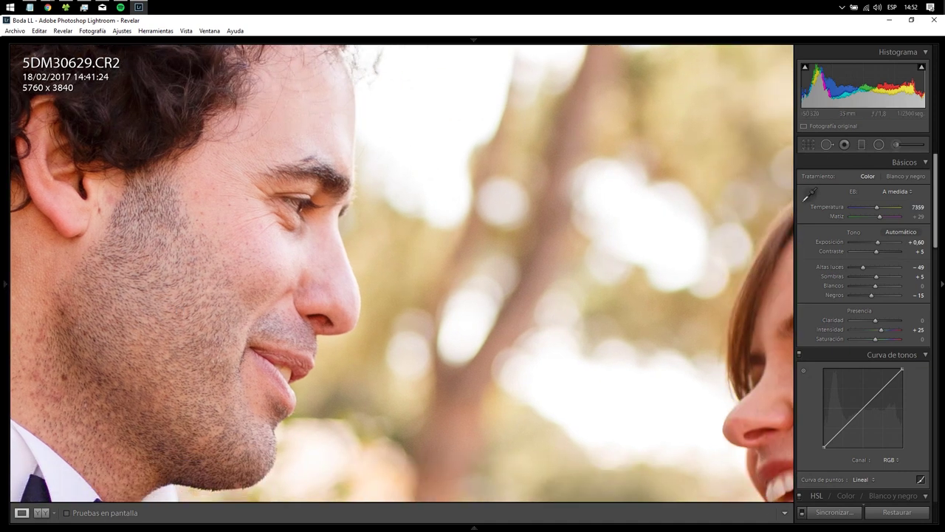
{"action": "left_click", "coordinate": [42, 513]}
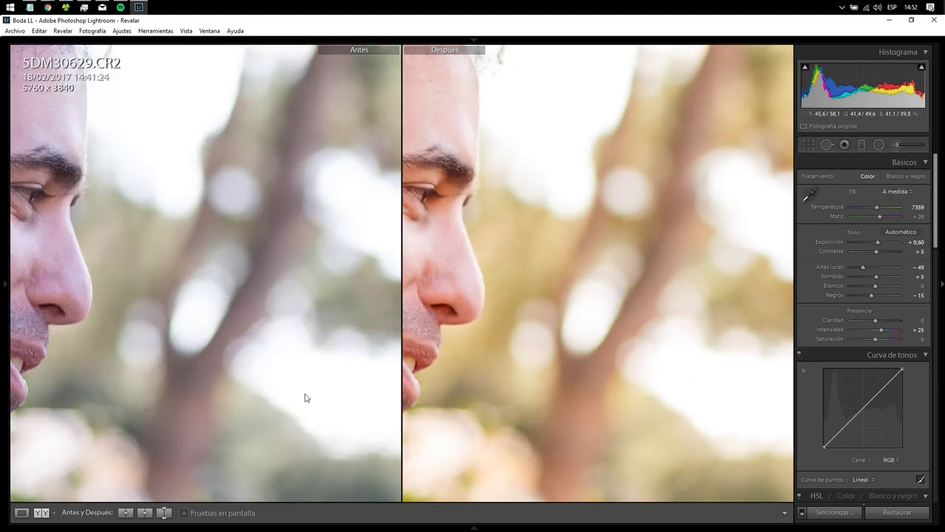
Step: Centre the groom's face, try Temperatura 6109, settle at 6609, and zoom out and in to check
{"action": "mouse_move", "coordinate": [187, 302]}
{"action": "left_mouse_down"}
{"action": "mouse_move", "coordinate": [387, 279]}
{"action": "mouse_move", "coordinate": [515, 299]}
{"action": "left_mouse_up"}
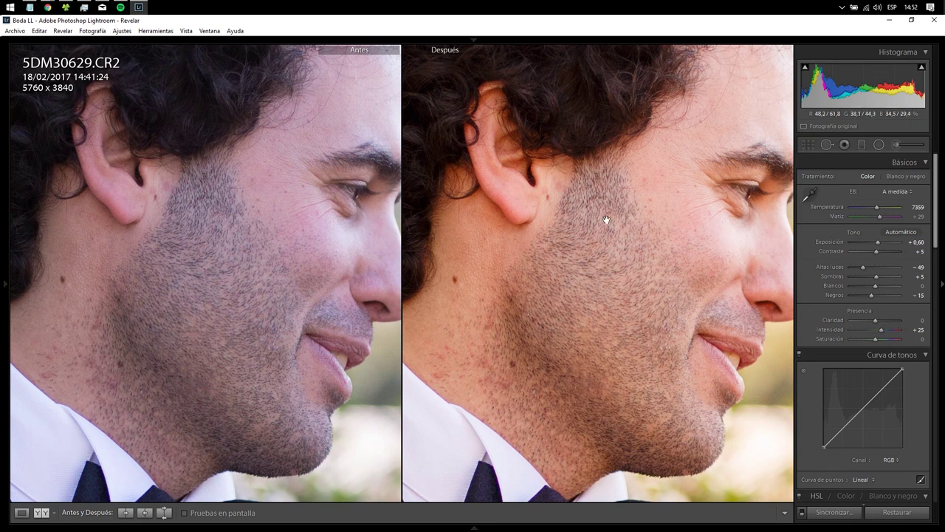
{"action": "left_click", "coordinate": [874, 208]}
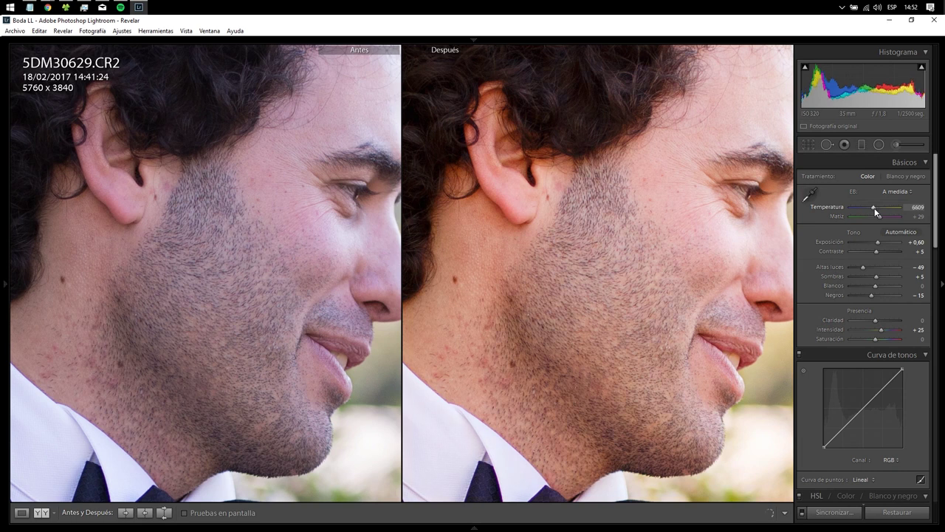
{"action": "left_click", "coordinate": [875, 208]}
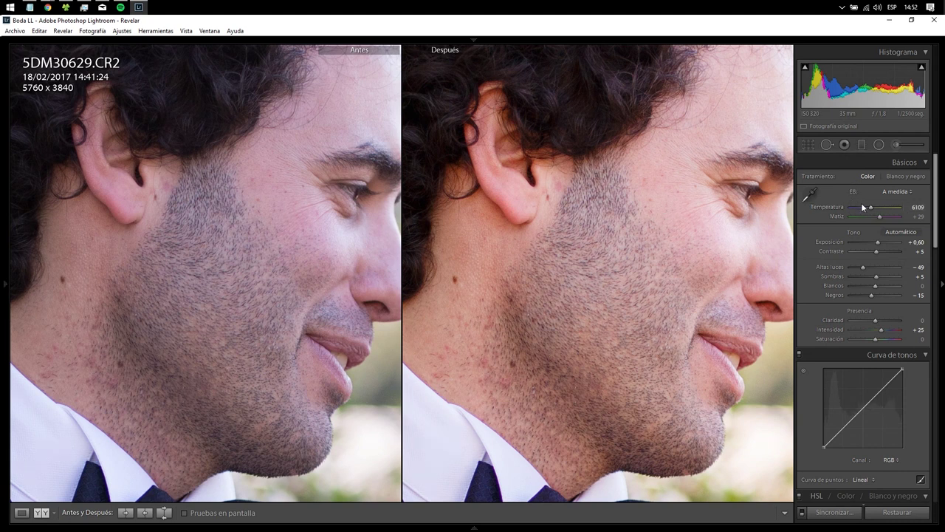
{"action": "left_click", "coordinate": [687, 229]}
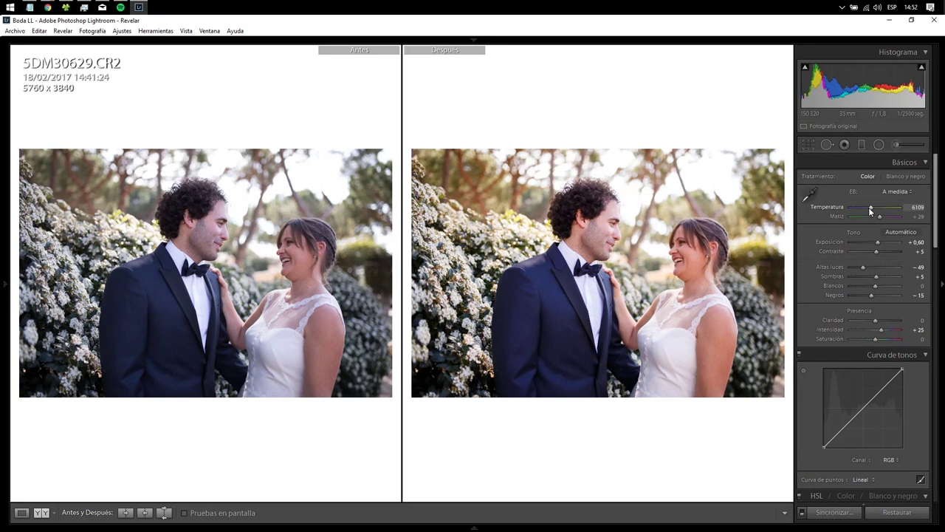
{"action": "scroll", "coordinate": [869, 211], "scroll_direction": "up", "scroll_amount": 5}
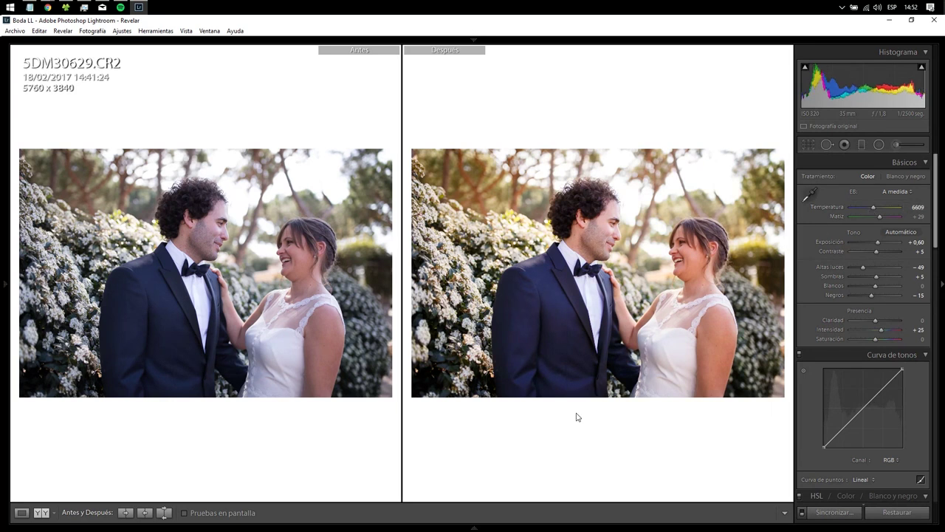
{"action": "left_click", "coordinate": [686, 242]}
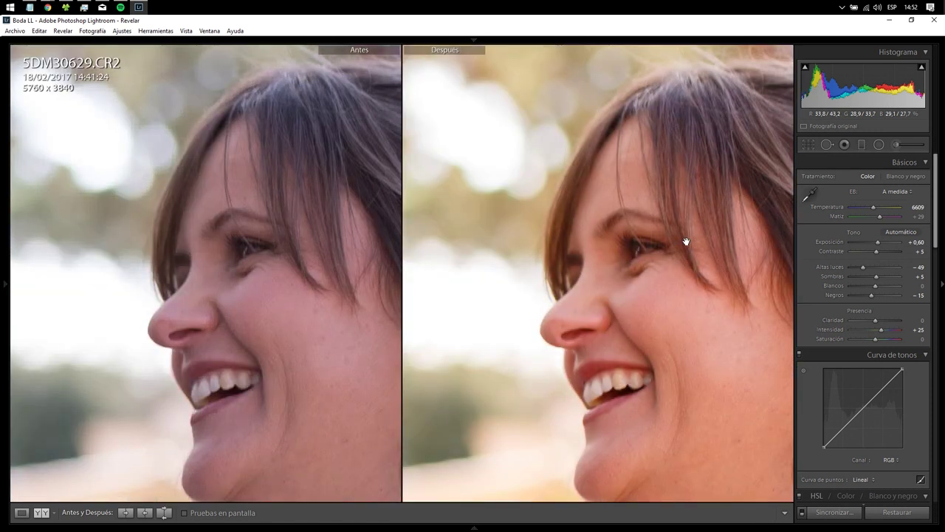
{"action": "left_click", "coordinate": [686, 241]}
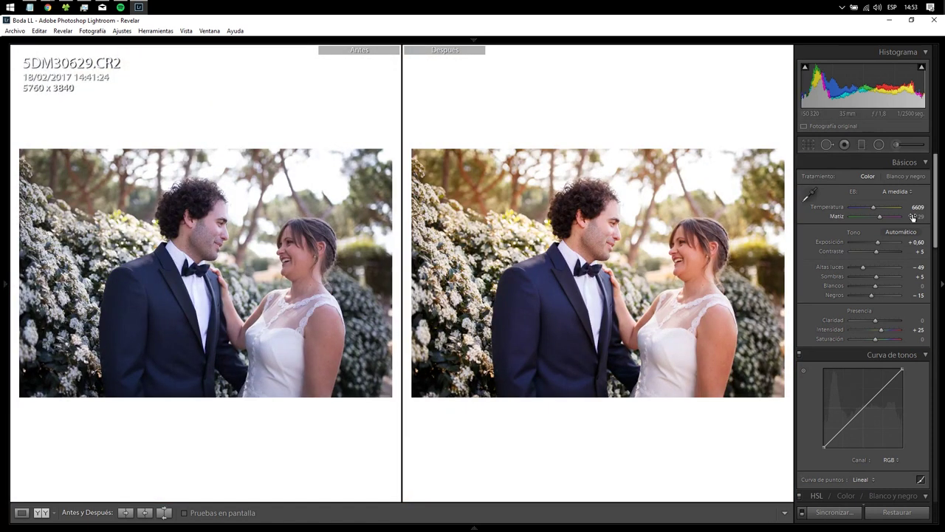